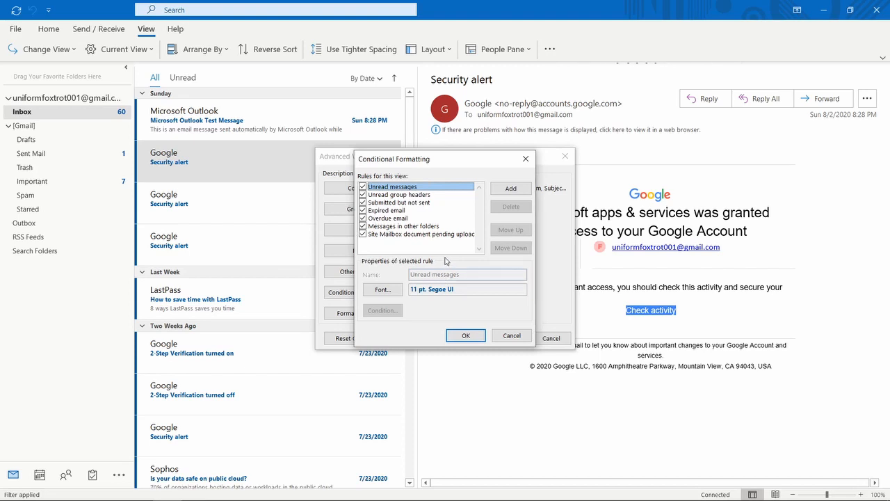
Review the existing rules, from Unread group headers through Site Mailbox document pending upload.
{"action": "left_click", "coordinate": [391, 196]}
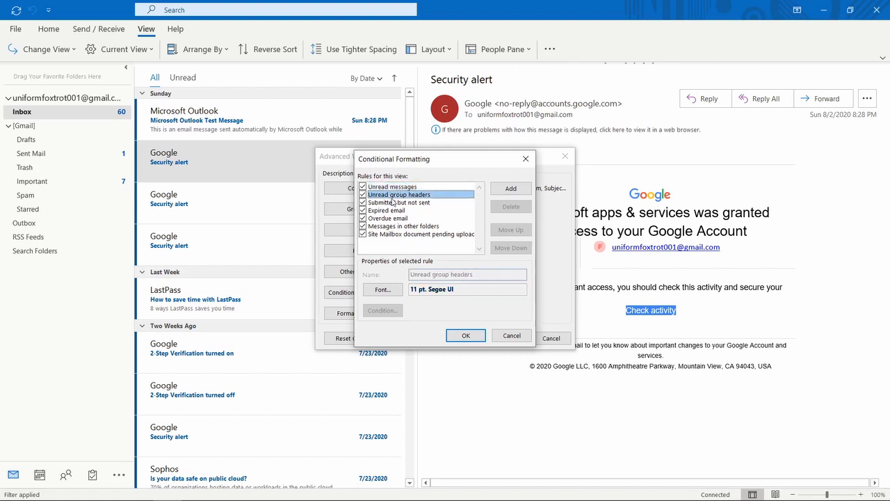
{"action": "left_click", "coordinate": [393, 203]}
{"action": "left_click", "coordinate": [397, 211]}
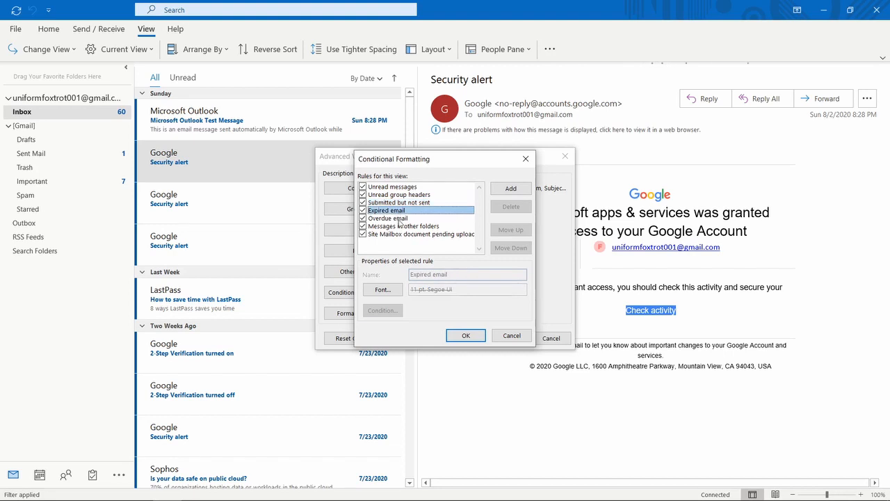
{"action": "left_click", "coordinate": [399, 219]}
{"action": "left_click", "coordinate": [398, 227]}
{"action": "left_click", "coordinate": [398, 235]}
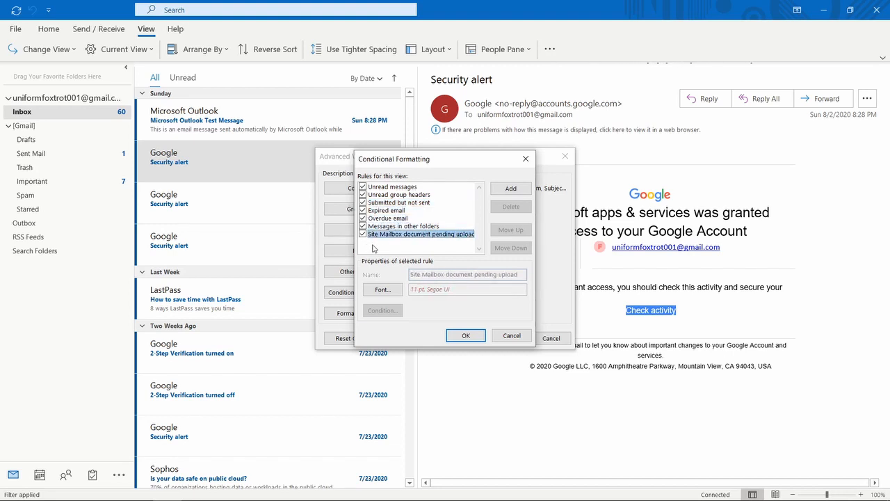
Add a new rule named 'To:' plus the account's own e-mail address and open its font settings.
{"action": "left_click", "coordinate": [515, 189]}
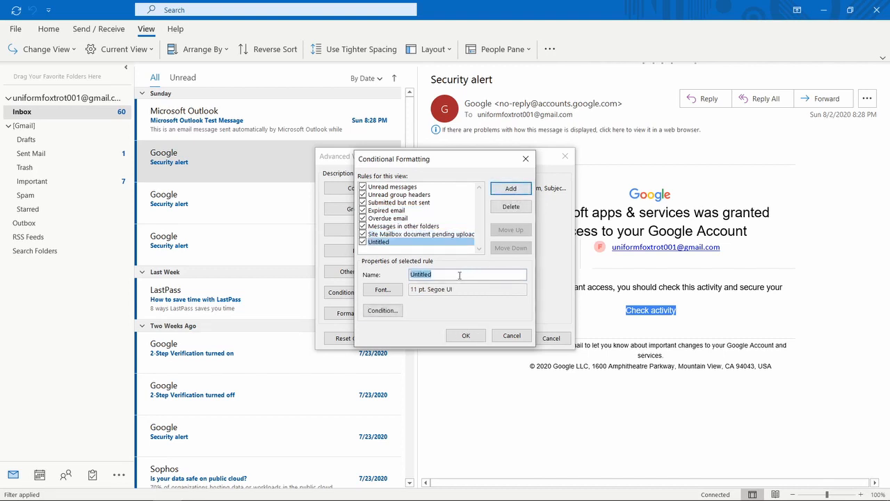
{"action": "left_click_drag", "start_coordinate": [459, 275], "coordinate": [399, 265]}
{"action": "type", "text": "To:"}
{"action": "key", "text": "ctrl+v"}
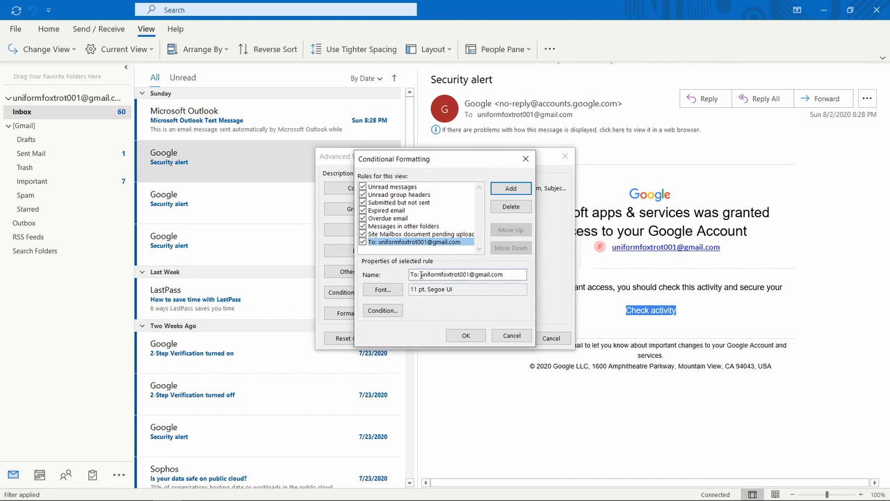
{"action": "left_click", "coordinate": [386, 290]}
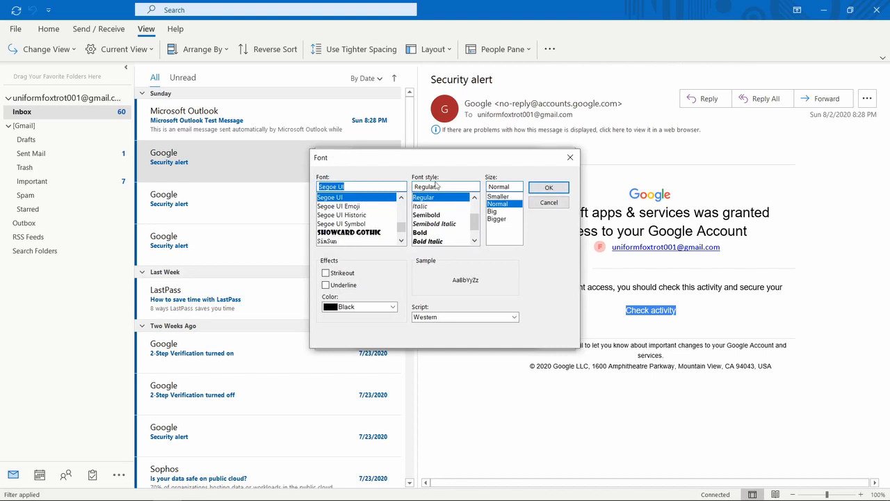
Set the rule's font to Showcard Gothic, Bold Oblique, a bigger size, in red.
{"action": "left_click", "coordinate": [335, 232]}
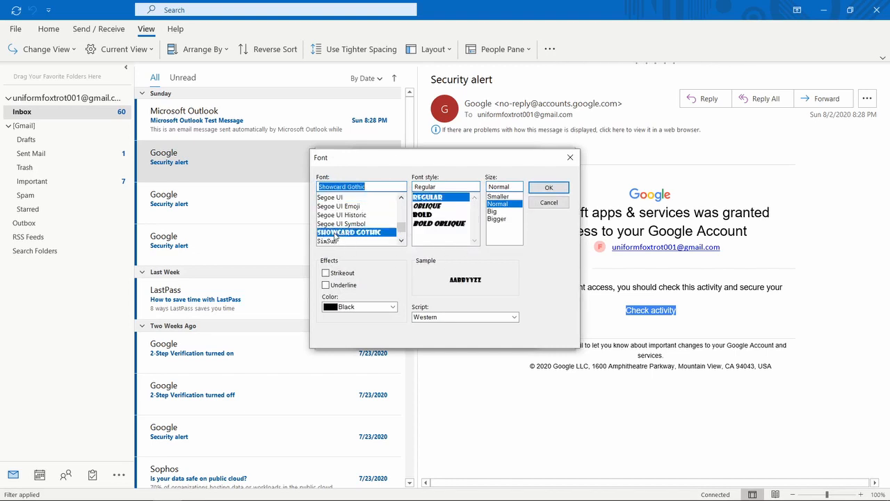
{"action": "left_click", "coordinate": [427, 224]}
{"action": "left_click", "coordinate": [496, 219]}
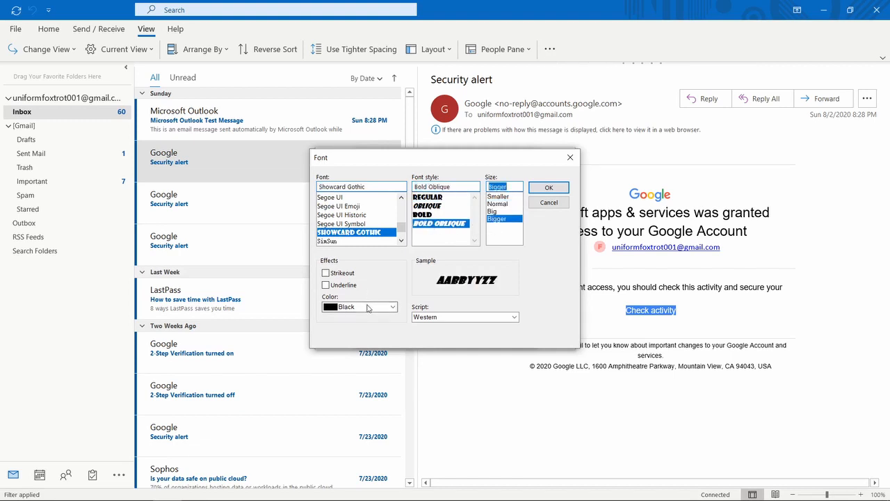
{"action": "left_click", "coordinate": [368, 308]}
{"action": "left_click", "coordinate": [339, 392]}
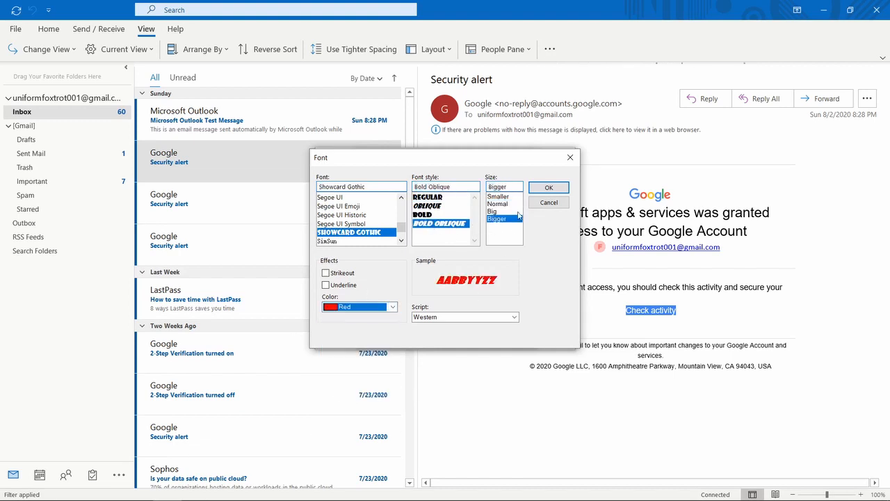
{"action": "left_click", "coordinate": [548, 188]}
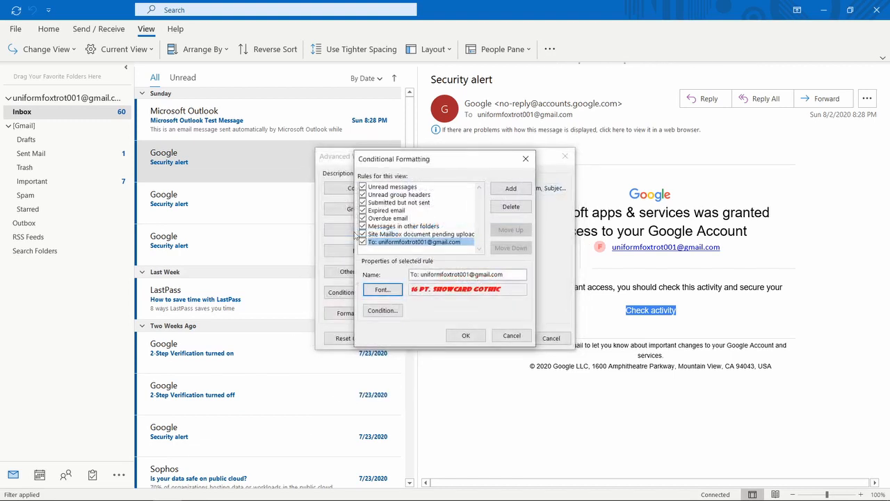
Limit the rule to messages where I'm the only person on the To line, and apply it.
{"action": "left_click", "coordinate": [385, 317]}
{"action": "mouse_move", "coordinate": [407, 169]}
{"action": "left_mouse_down"}
{"action": "mouse_move", "coordinate": [397, 171]}
{"action": "mouse_move", "coordinate": [411, 173]}
{"action": "left_mouse_up"}
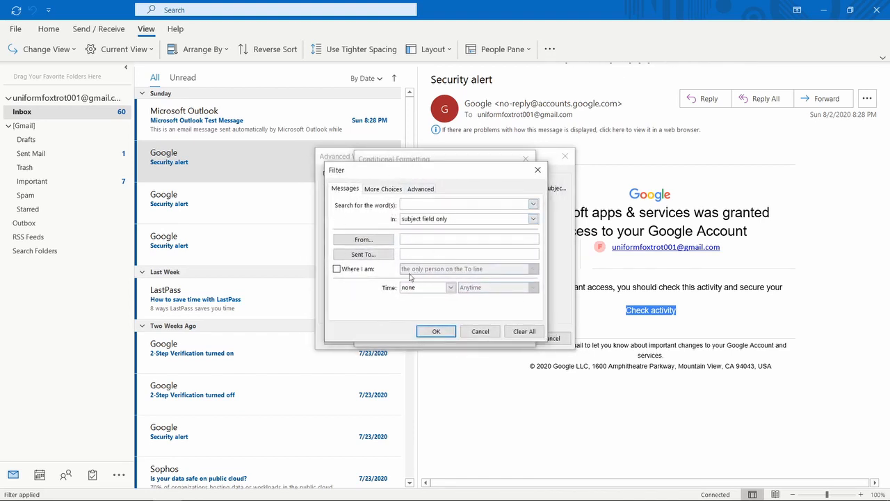
{"action": "left_click", "coordinate": [337, 270]}
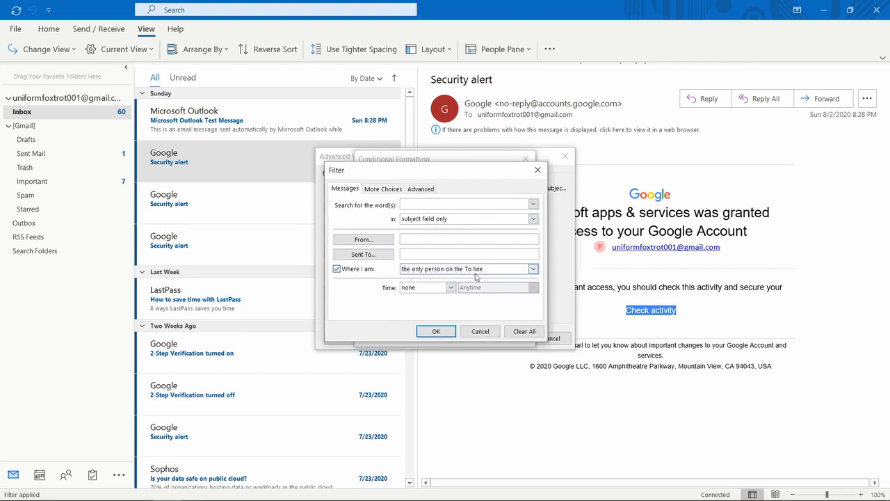
{"action": "left_click", "coordinate": [431, 332]}
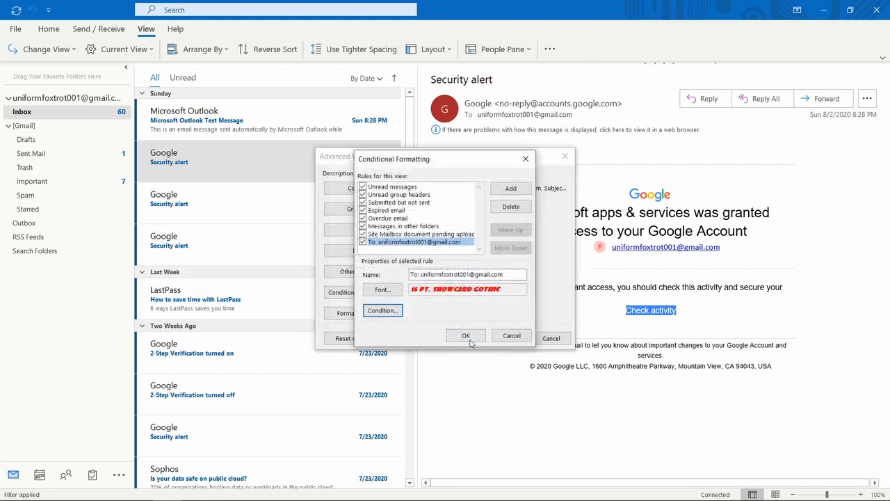
{"action": "left_click", "coordinate": [466, 335]}
{"action": "left_click", "coordinate": [499, 338]}
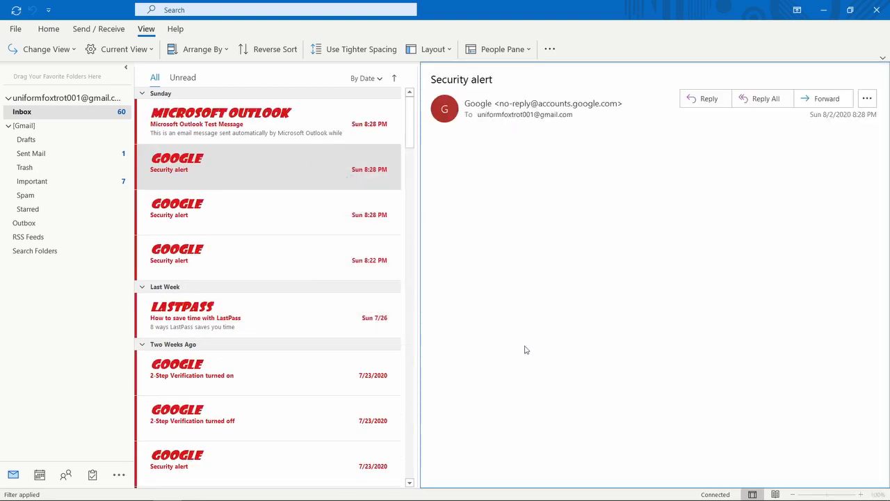
Change how many message preview lines the inbox shows.
{"action": "scroll", "coordinate": [306, 285], "scroll_direction": "down", "scroll_amount": 10}
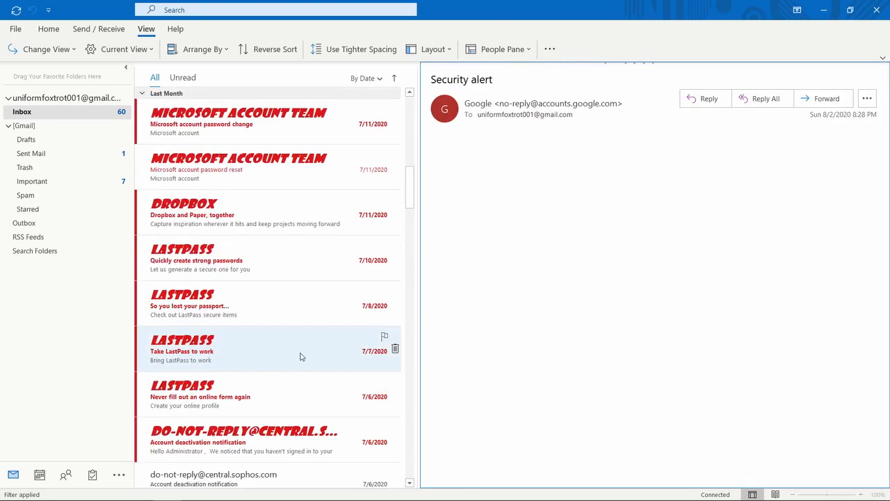
{"action": "scroll", "coordinate": [300, 356], "scroll_direction": "down", "scroll_amount": 4}
{"action": "scroll", "coordinate": [293, 365], "scroll_direction": "up", "scroll_amount": 12}
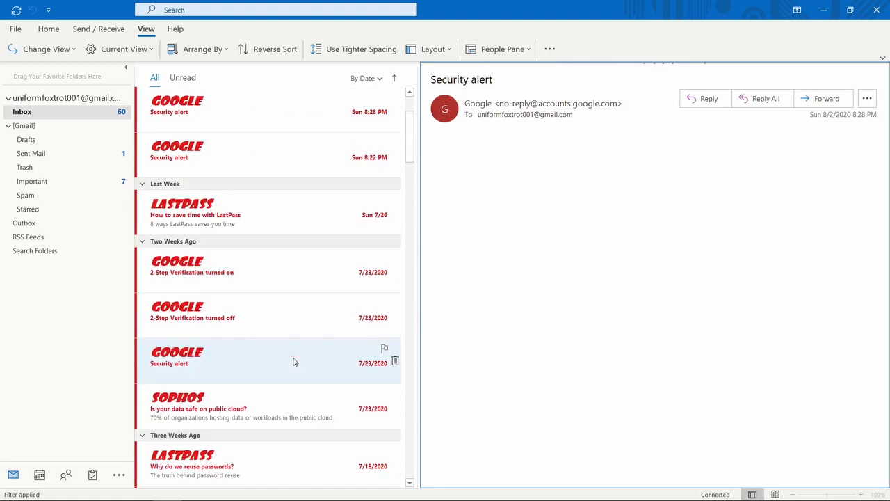
{"action": "scroll", "coordinate": [292, 361], "scroll_direction": "up", "scroll_amount": 2}
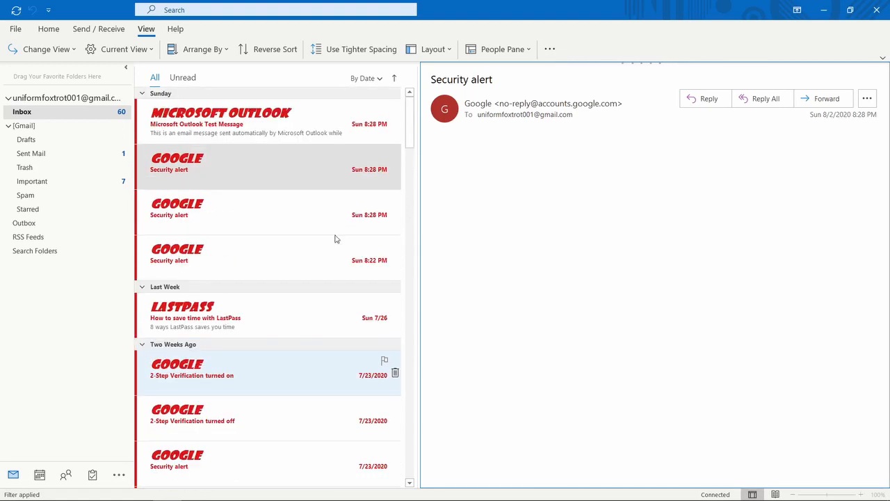
{"action": "left_click", "coordinate": [115, 52]}
{"action": "mouse_move", "coordinate": [135, 103]}
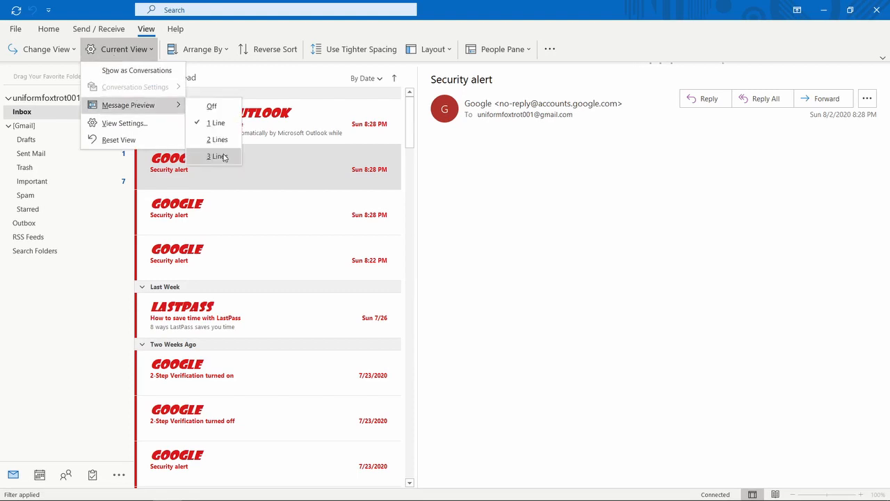
{"action": "left_click", "coordinate": [215, 155]}
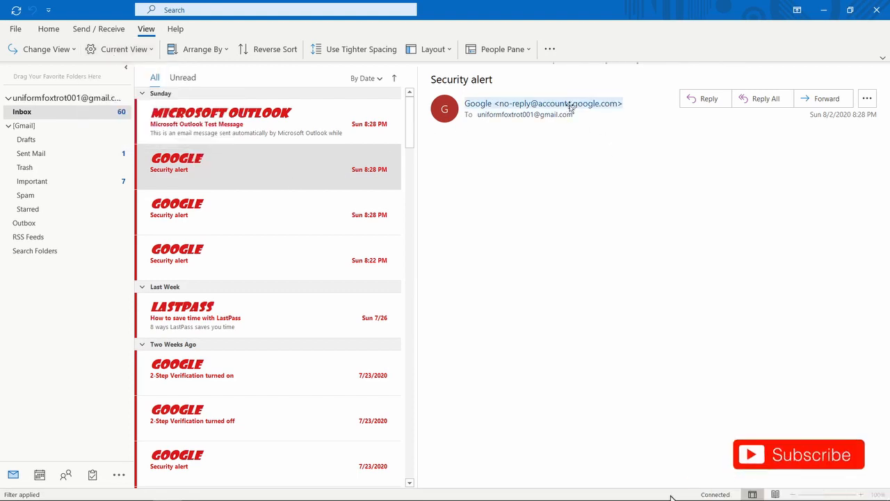
Select the Google sender's no-reply address on its contact card and copy it.
{"action": "mouse_move", "coordinate": [616, 104]}
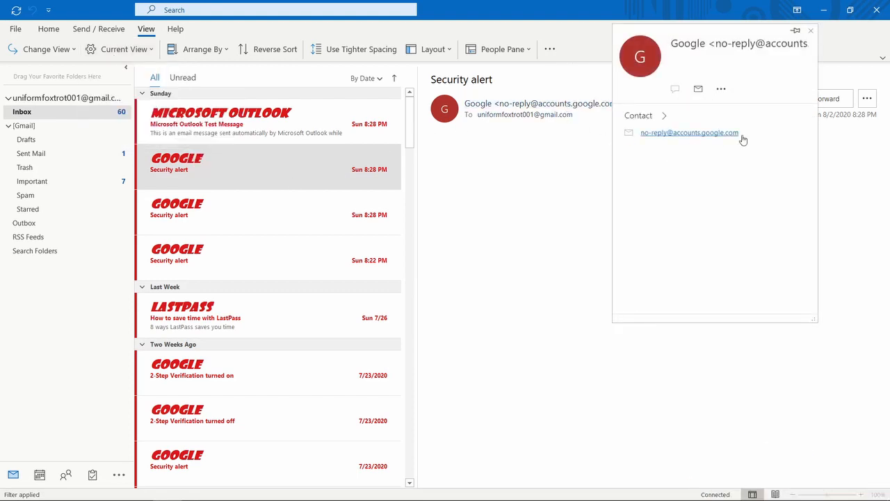
{"action": "left_click_drag", "start_coordinate": [739, 133], "coordinate": [642, 133]}
{"action": "key", "text": "ctrl+c"}
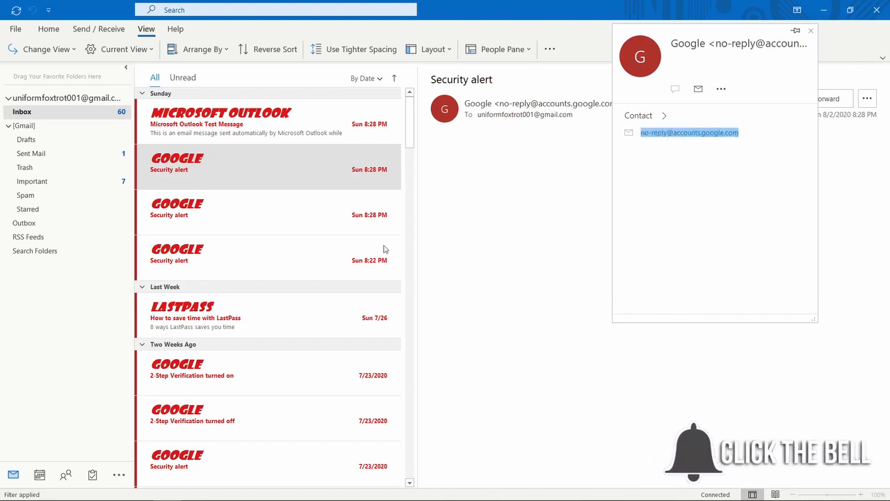
{"action": "left_click", "coordinate": [146, 50]}
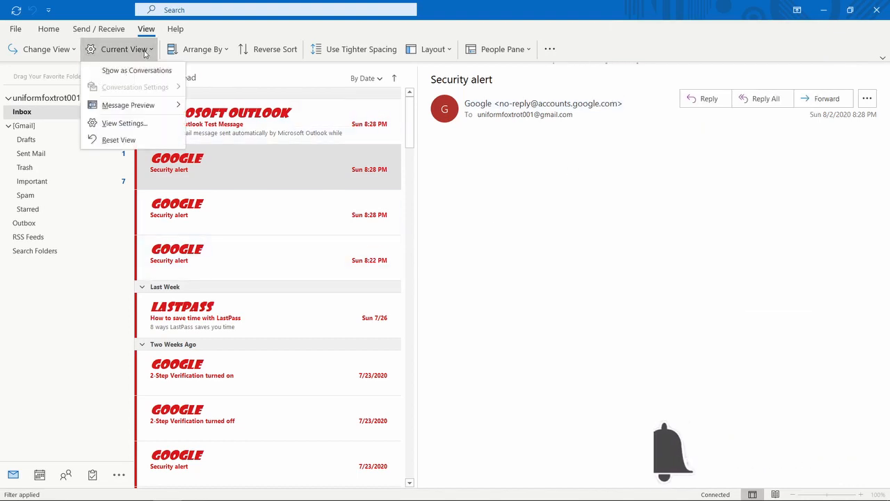
{"action": "left_click", "coordinate": [135, 124]}
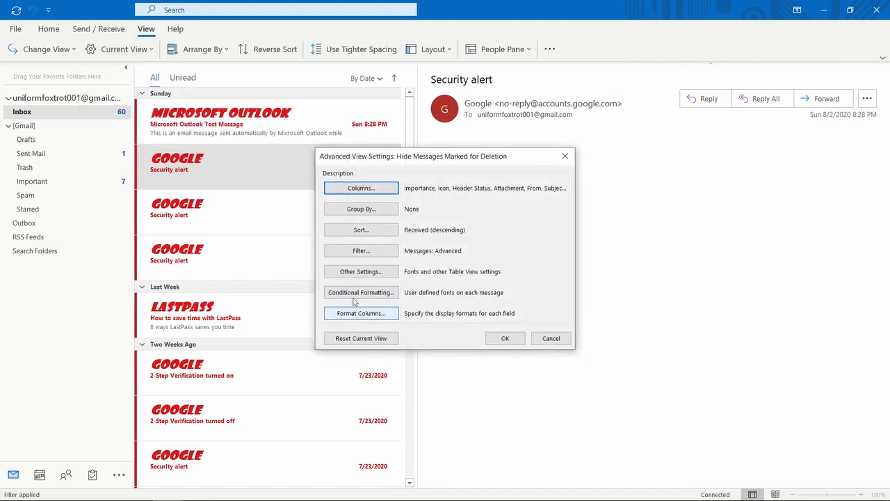
{"action": "left_click", "coordinate": [355, 295]}
{"action": "left_click", "coordinate": [395, 243]}
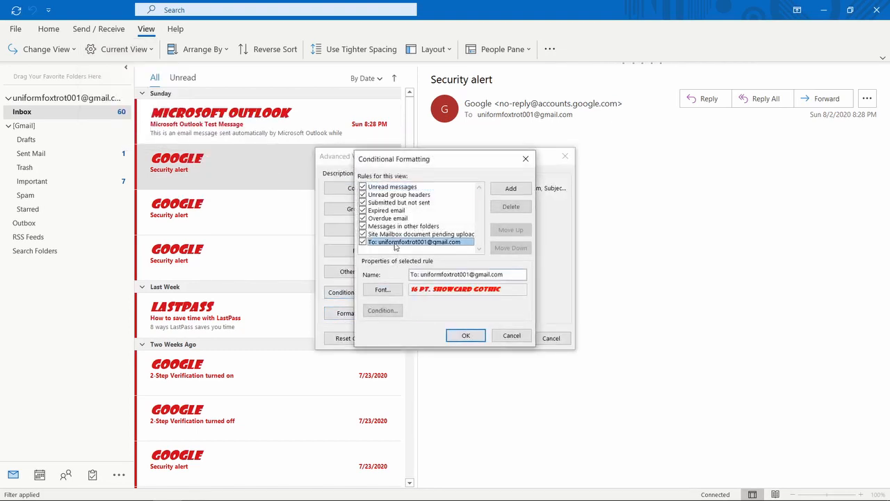
{"action": "left_click_drag", "start_coordinate": [516, 275], "coordinate": [410, 277]}
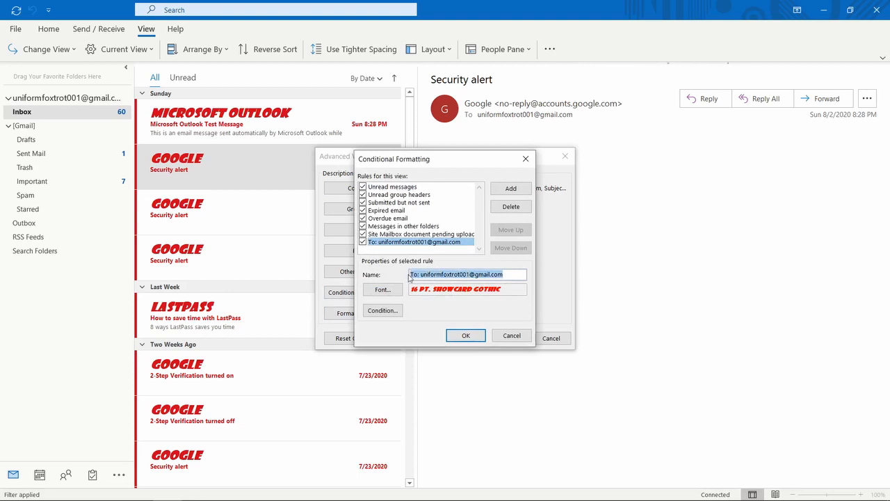
{"action": "type", "text": "From"}
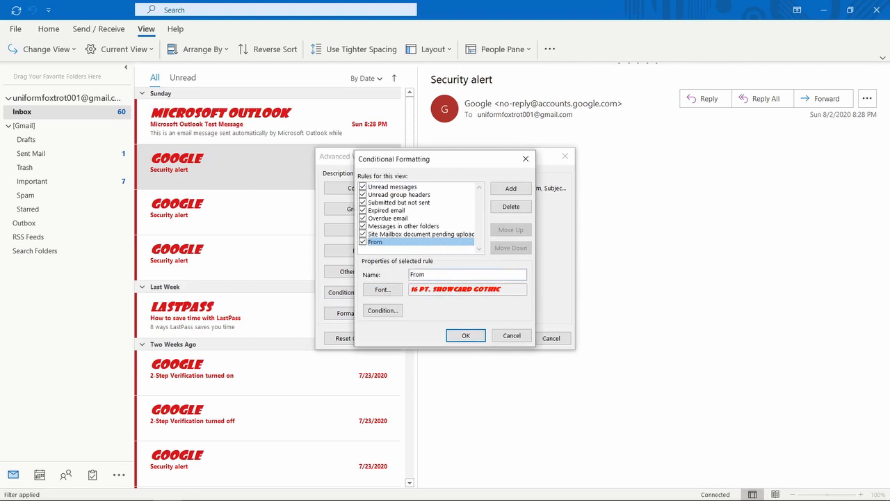
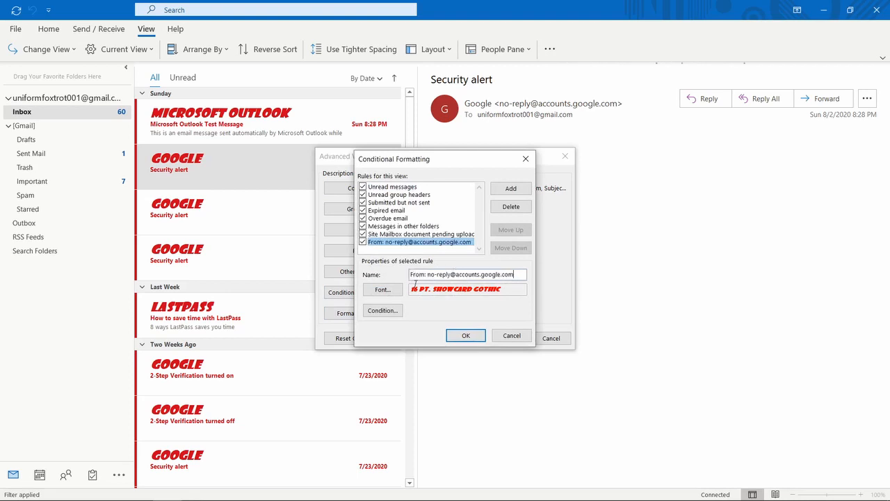
{"action": "left_click", "coordinate": [387, 291]}
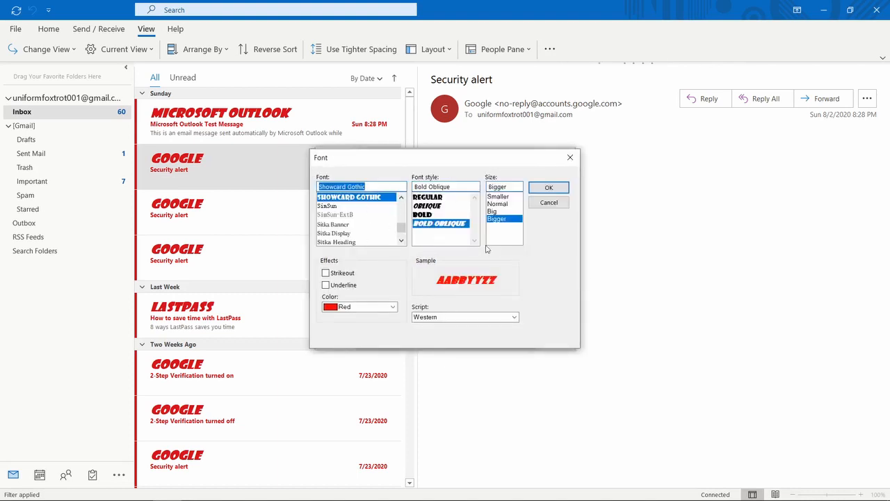
{"action": "left_click", "coordinate": [545, 189]}
Replace the recipient-only condition with From set to Google's no-reply address, and apply it.
{"action": "left_click", "coordinate": [383, 310]}
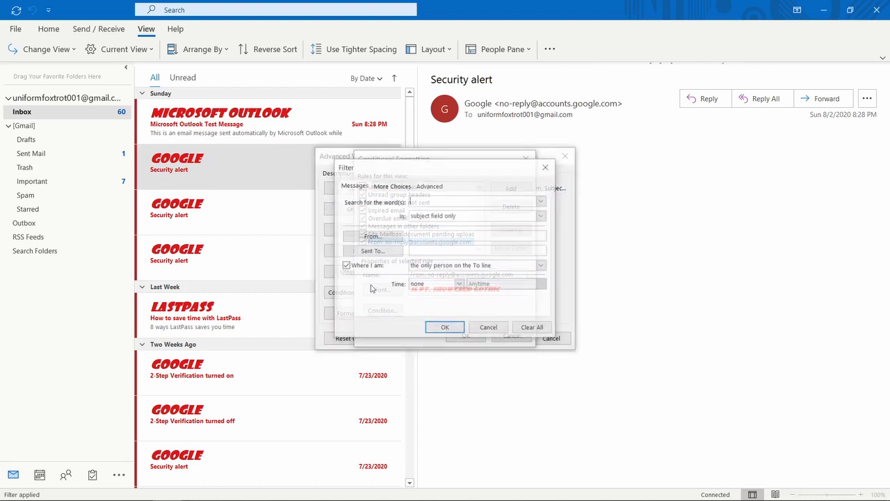
{"action": "left_click", "coordinate": [346, 267]}
{"action": "left_click", "coordinate": [346, 267]}
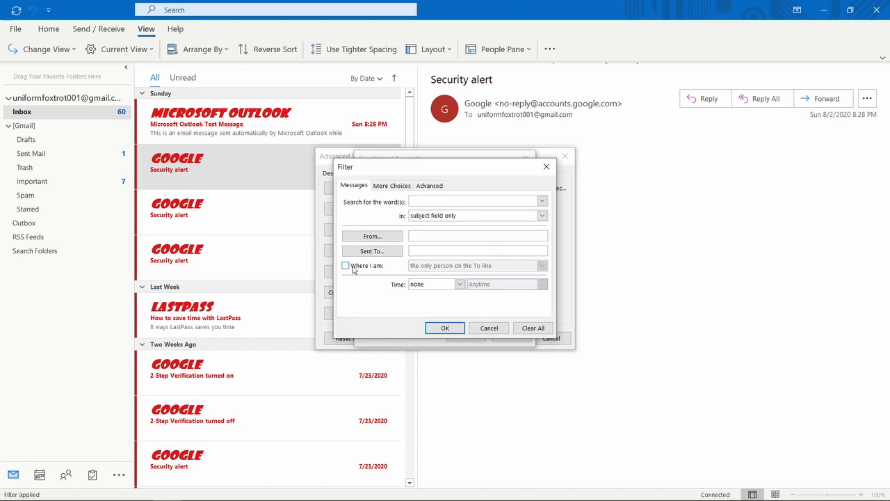
{"action": "left_click", "coordinate": [434, 235]}
{"action": "key", "text": "ctrl+v"}
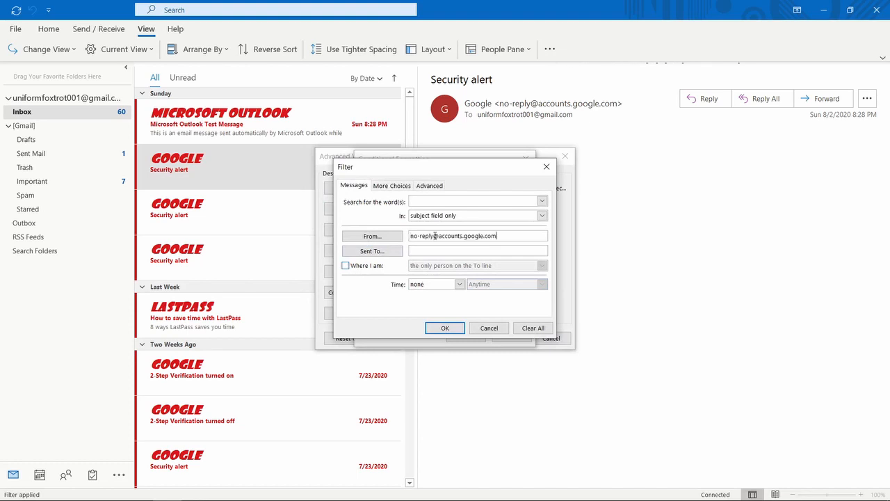
{"action": "left_click", "coordinate": [445, 327]}
{"action": "left_click", "coordinate": [470, 334]}
{"action": "left_click", "coordinate": [500, 339]}
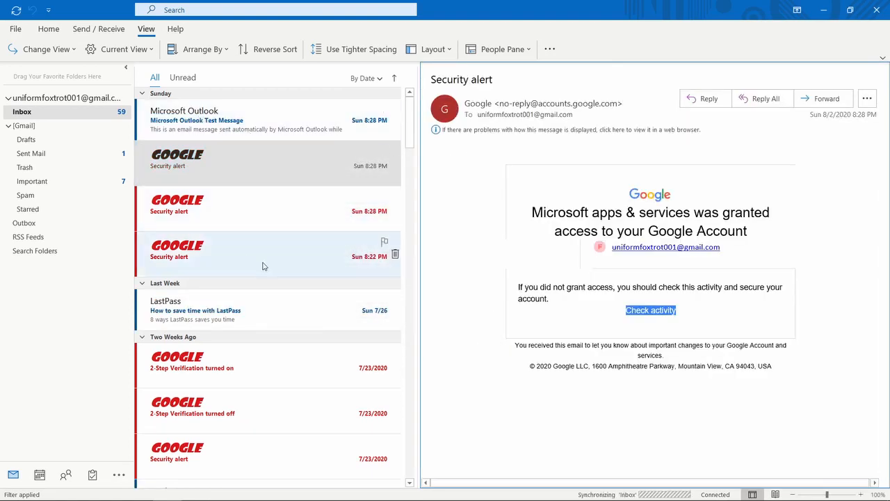
{"action": "scroll", "coordinate": [318, 260], "scroll_direction": "down", "scroll_amount": 1}
{"action": "scroll", "coordinate": [257, 276], "scroll_direction": "down", "scroll_amount": 15}
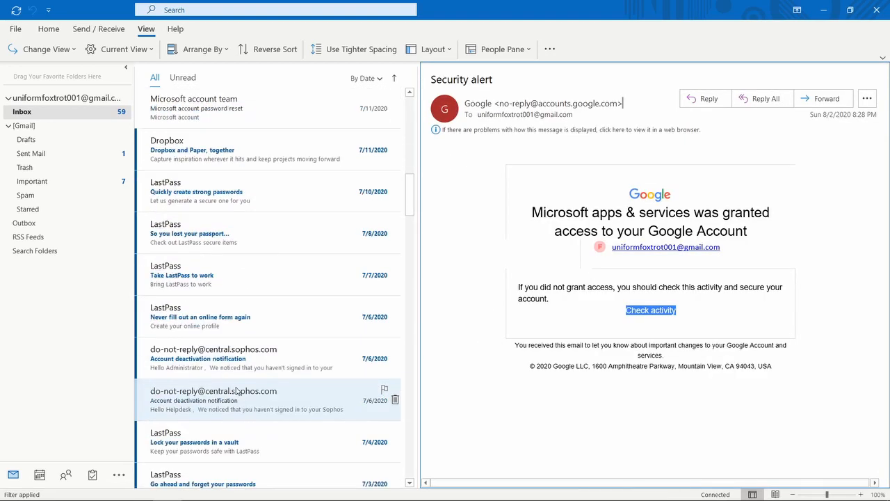
{"action": "scroll", "coordinate": [238, 403], "scroll_direction": "up", "scroll_amount": 15}
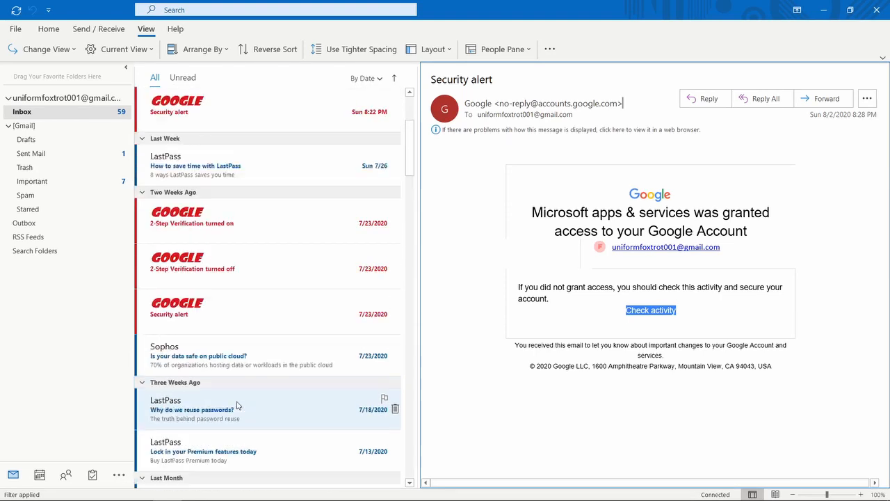
{"action": "left_click", "coordinate": [203, 175]}
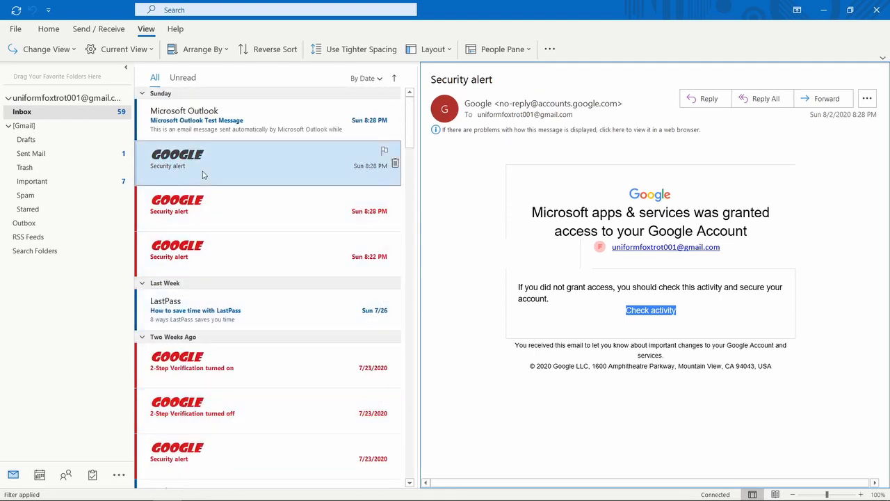